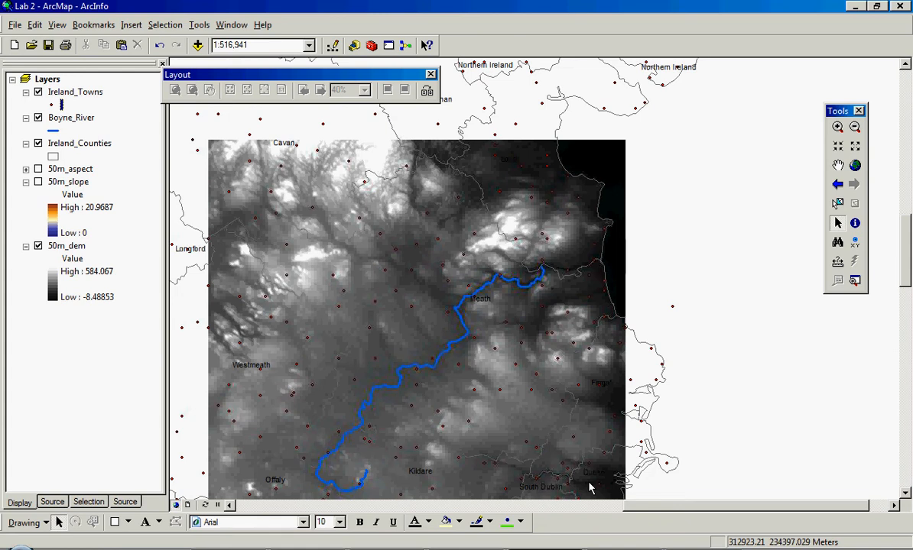
- Expand the legends of the 50m_aspect and 50m_slope layers so their value ranges are listed
left_click(25, 183)
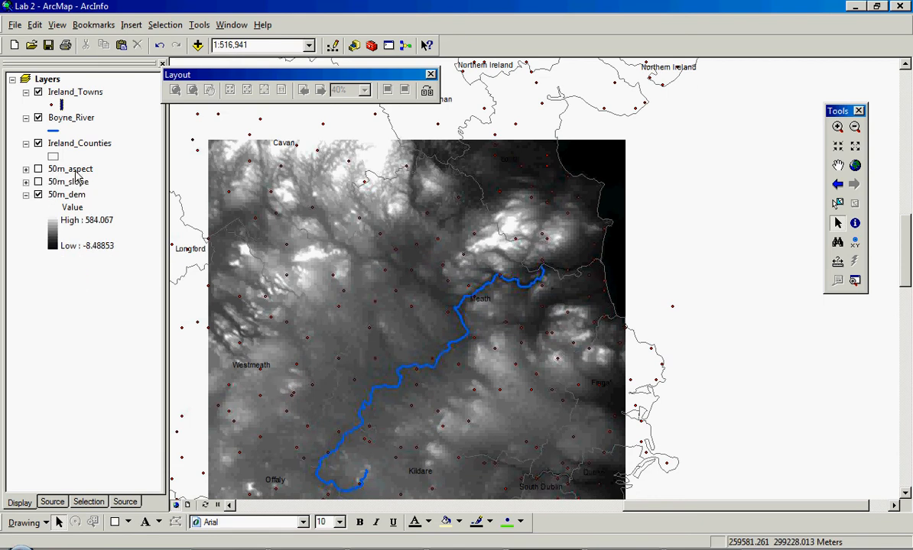
left_click(26, 170)
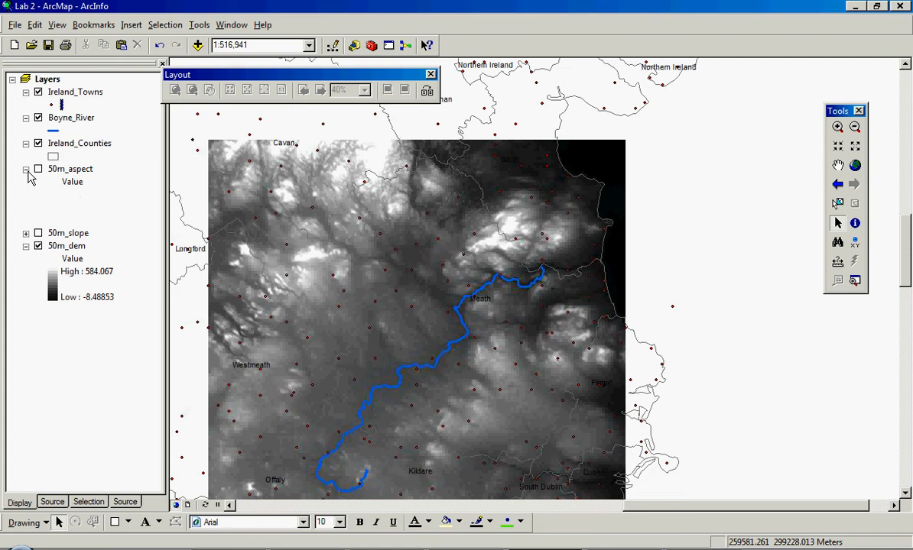
left_click(25, 233)
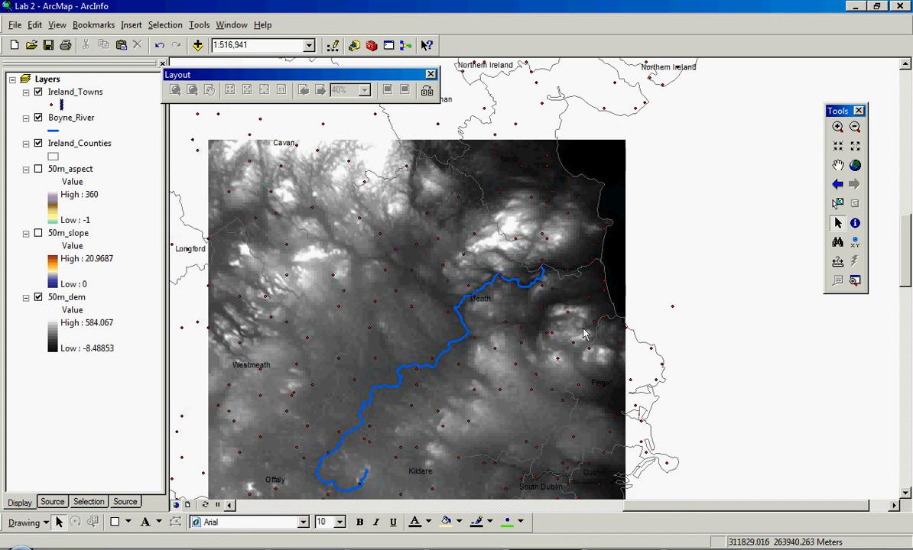
- Open the symbol selector for the Ireland_Counties layer's single symbol and browse the preset fill symbols
double_click(68, 145)
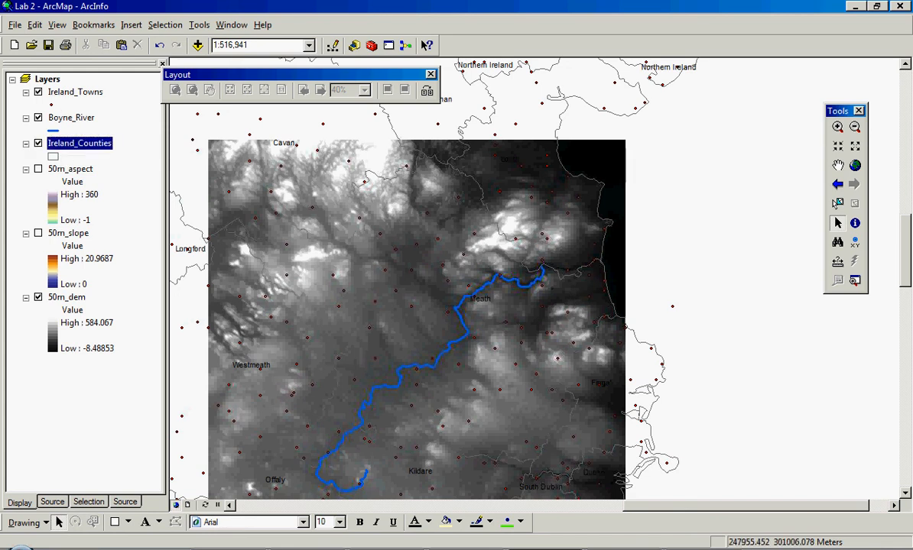
right_click(68, 146)
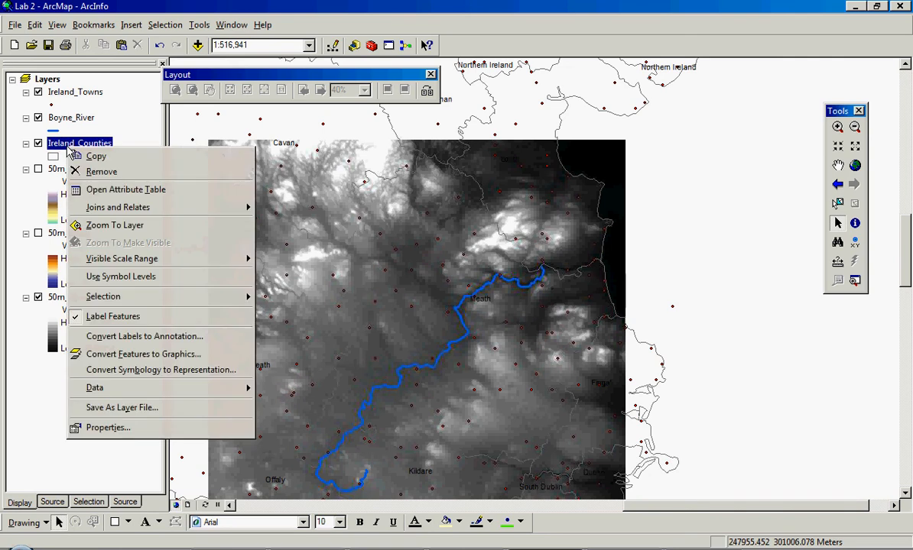
left_click(124, 427)
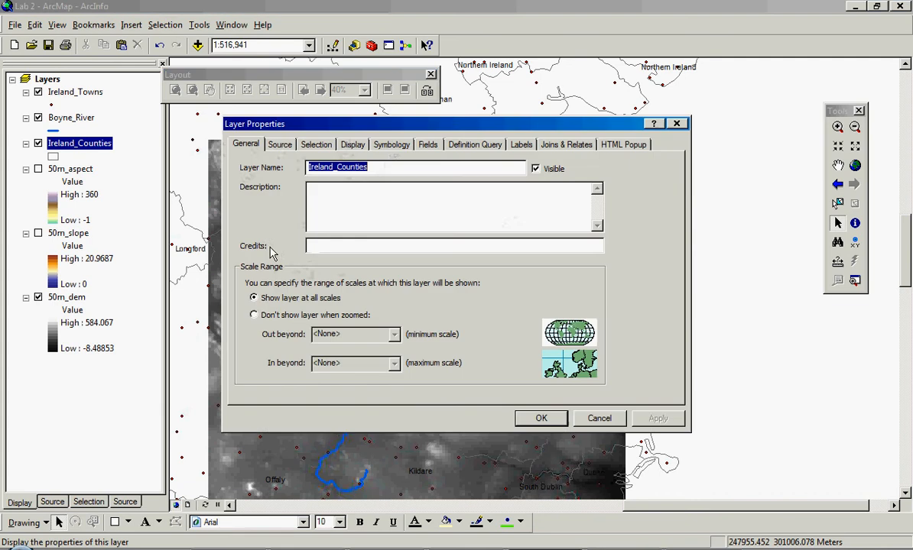
left_click(391, 145)
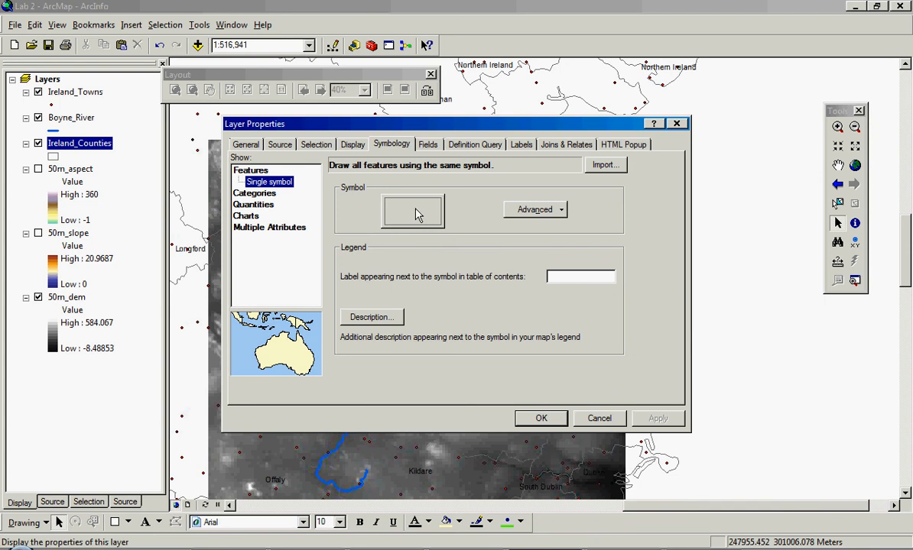
left_click(417, 197)
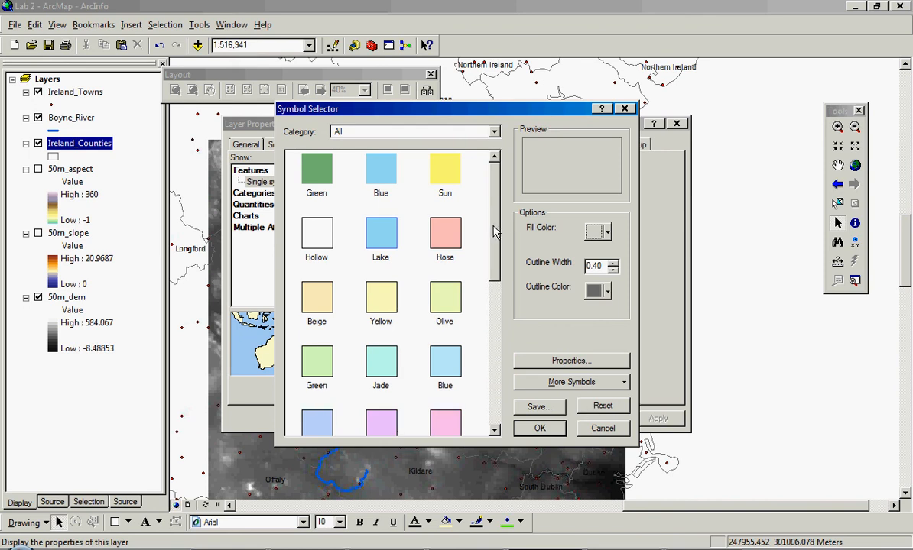
scroll(496, 263, "down", 1)
scroll(495, 263, "down", 3)
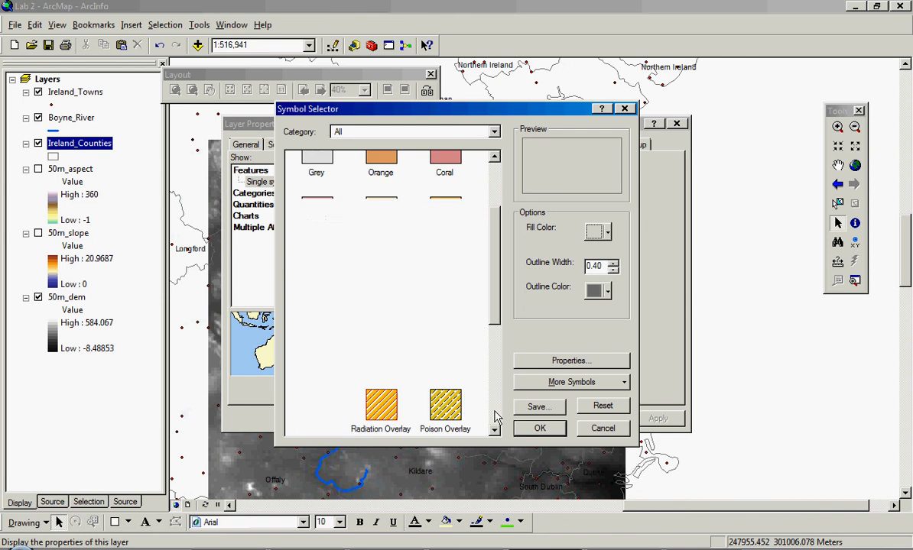
left_click_drag(496, 302, 503, 160)
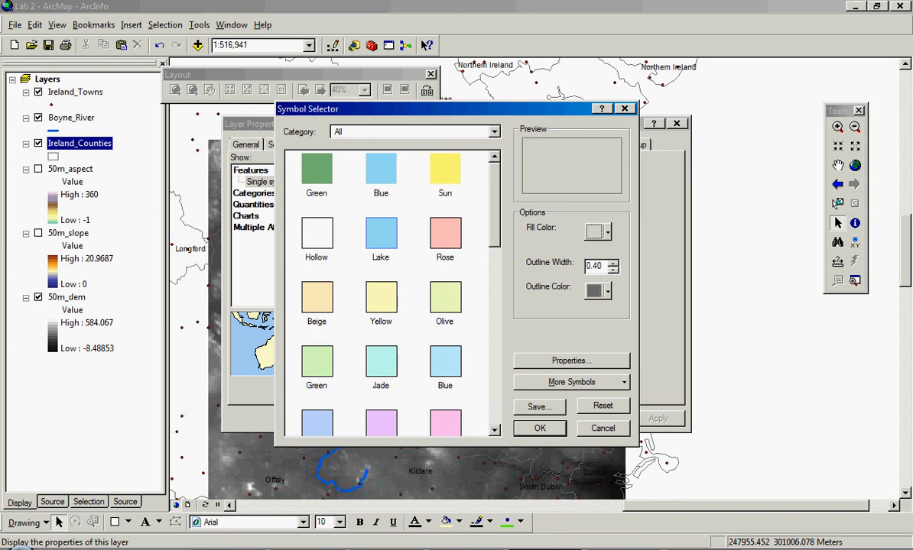
- Set the Ireland_Counties polygon outline to the Boundary, City line symbol and apply it to the layer
left_click(589, 361)
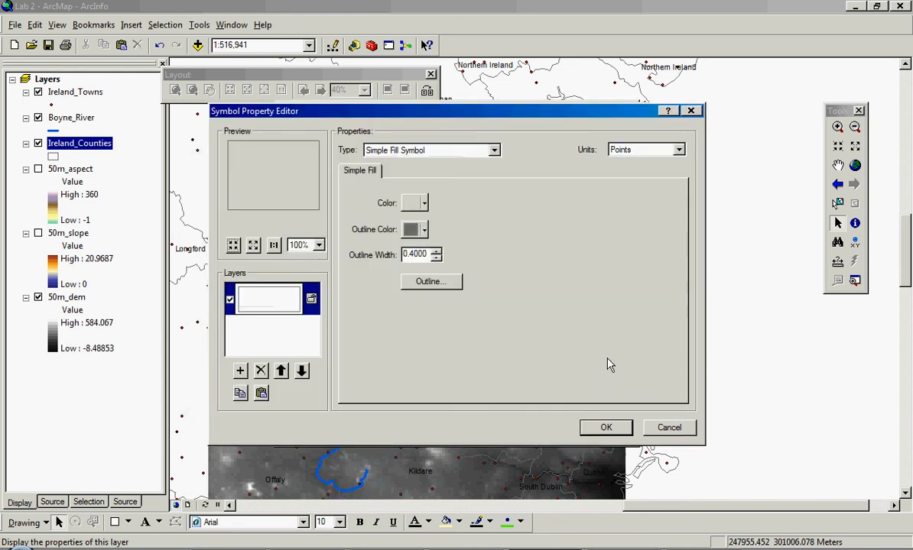
left_click(430, 282)
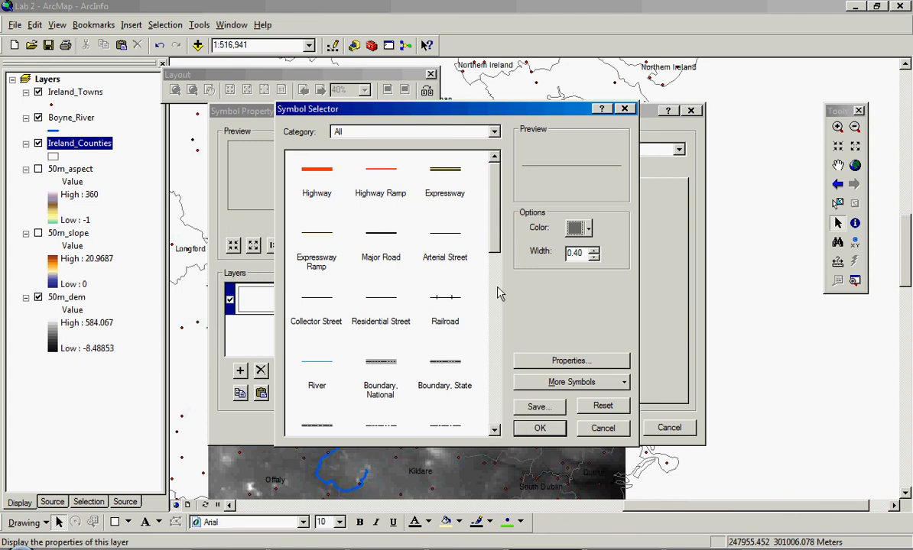
scroll(495, 237, "down", 2)
scroll(495, 306, "down", 4)
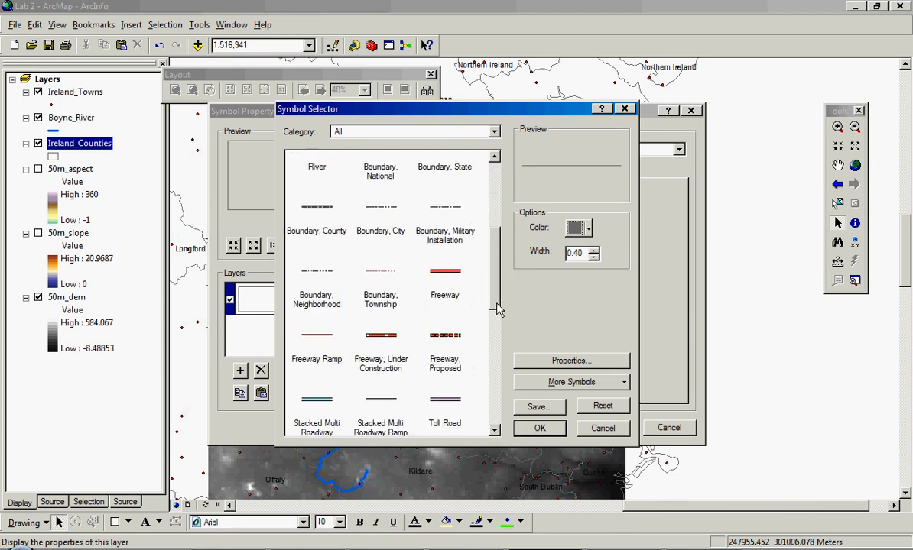
left_click_drag(493, 367, 502, 273)
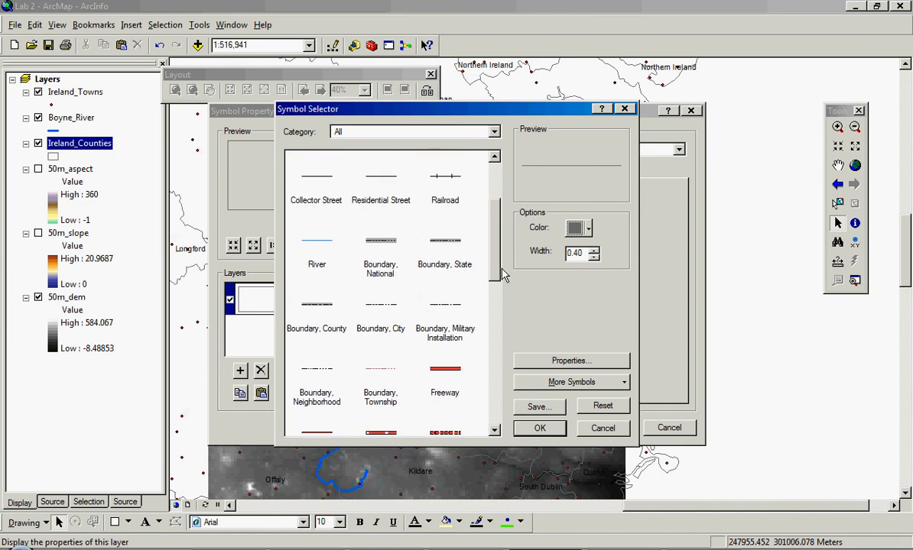
left_click(380, 315)
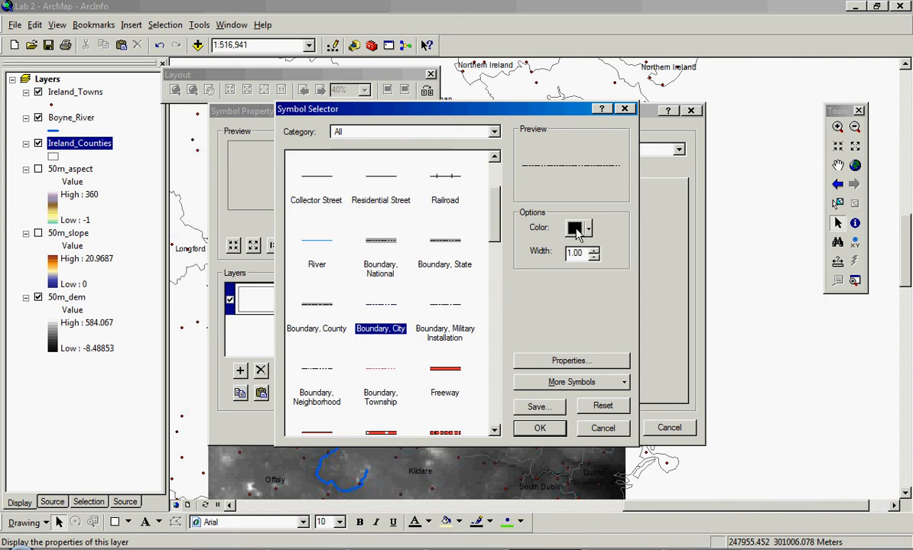
left_click(552, 427)
left_click(604, 429)
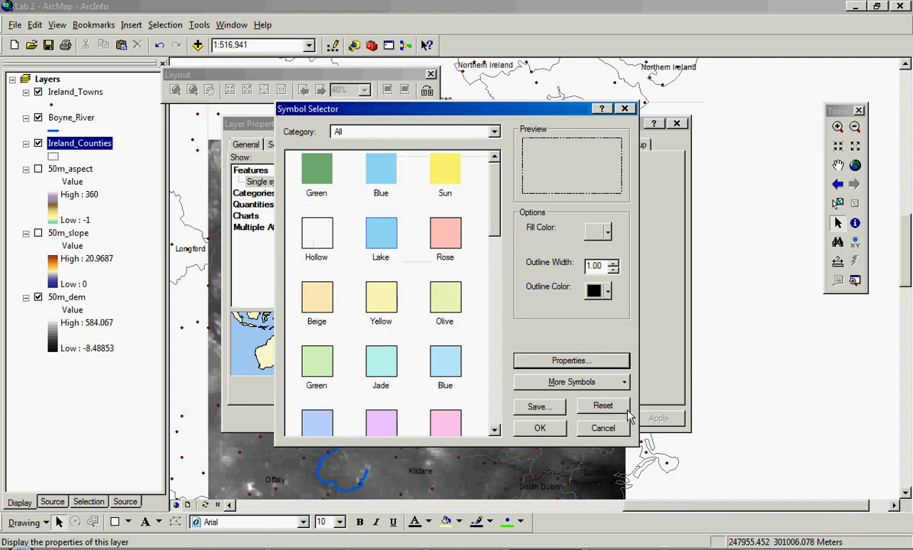
left_click(541, 430)
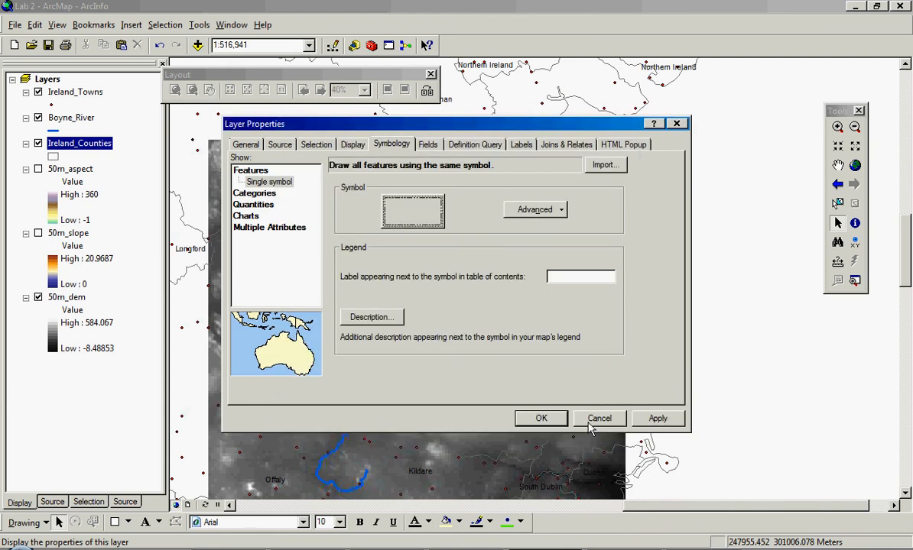
left_click(543, 418)
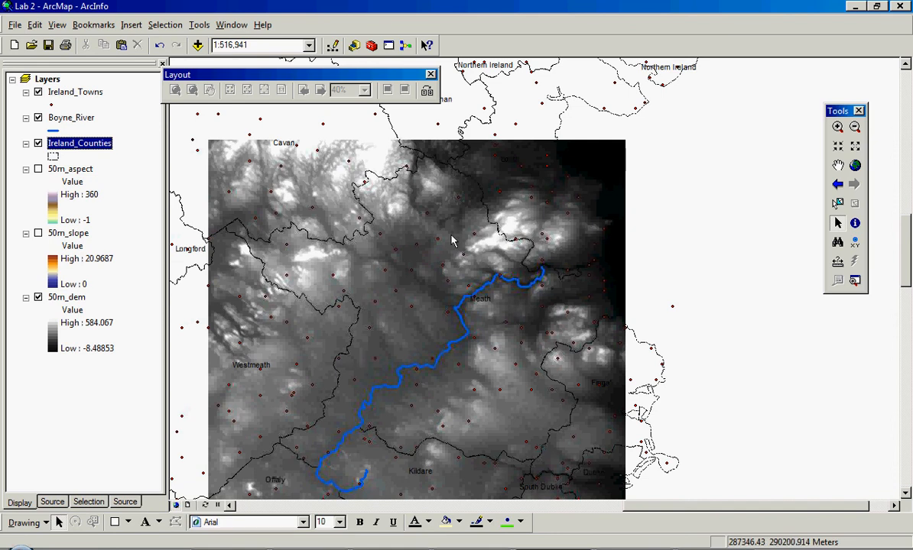
- Turn on labels for the Ireland_Towns layer, using Town2 as the label field
left_click(837, 128)
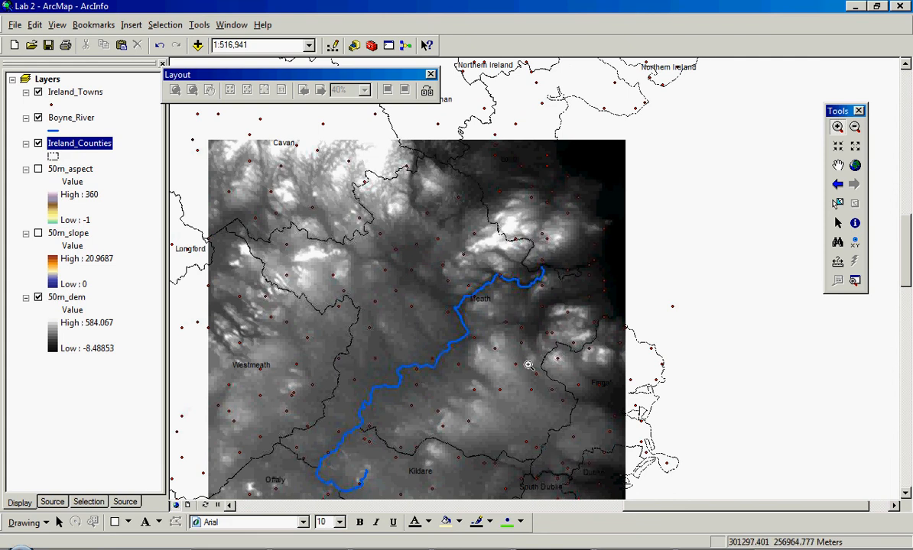
left_click_drag(413, 287, 534, 360)
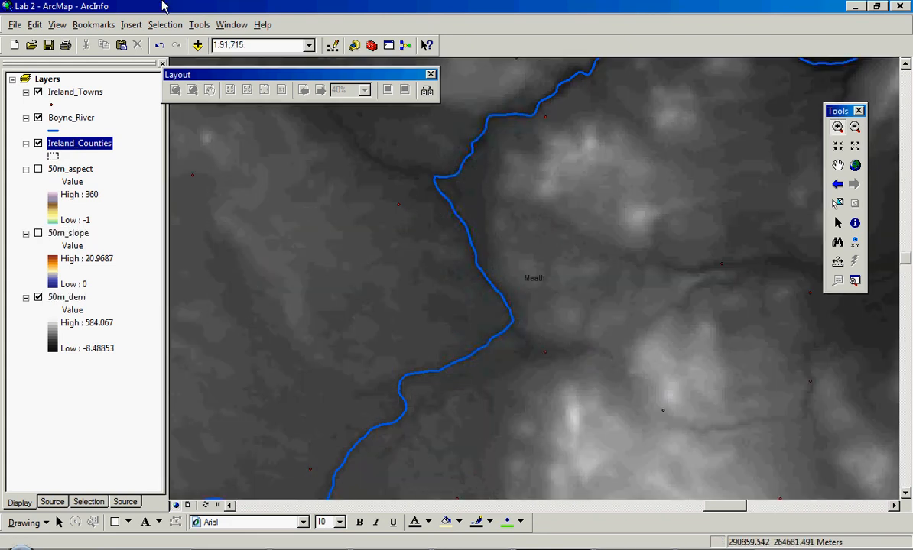
left_click(82, 92)
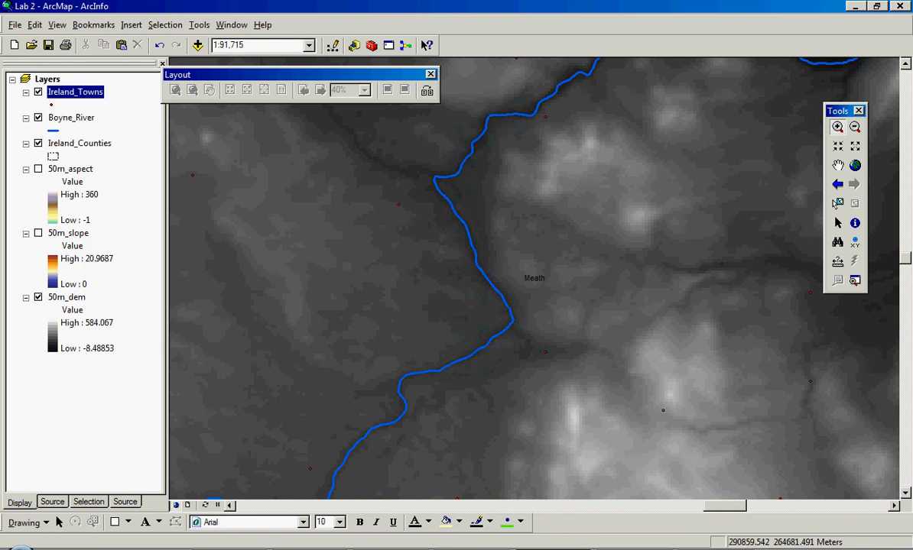
right_click(85, 93)
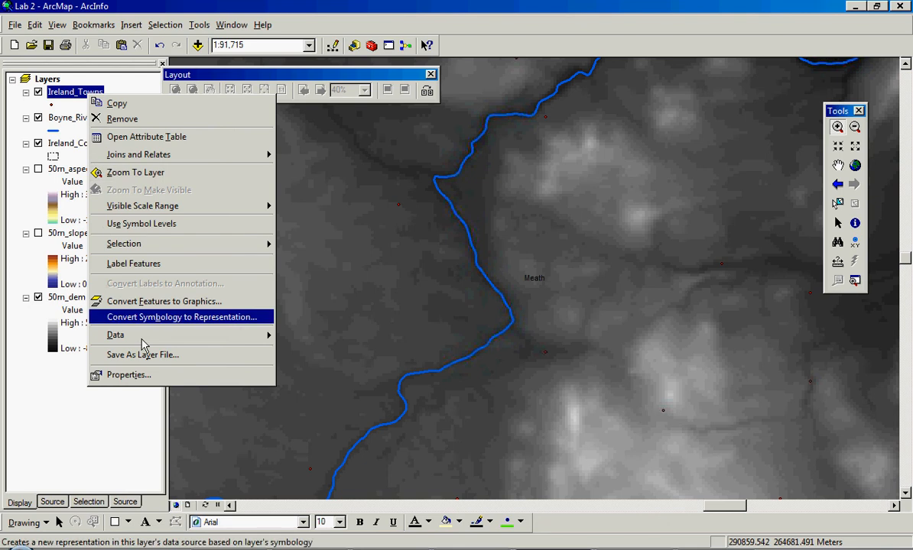
left_click(149, 374)
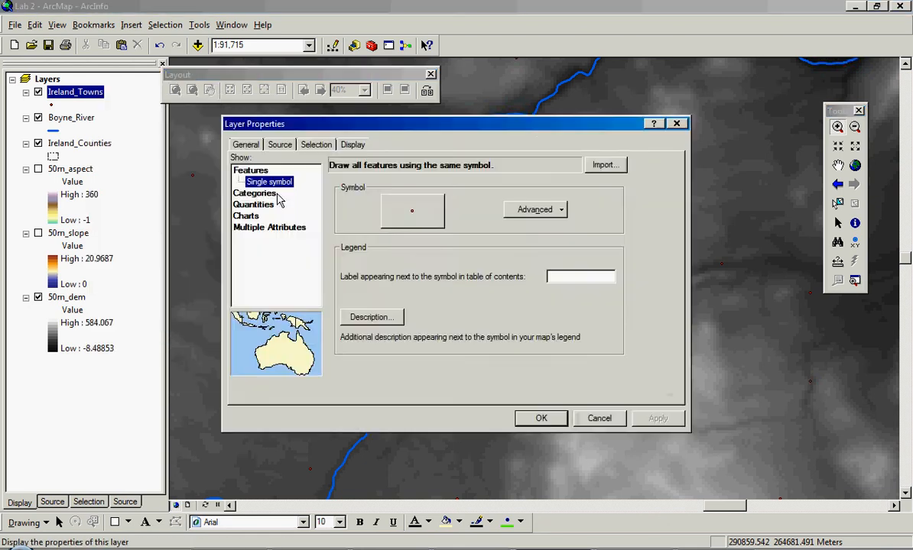
left_click(523, 145)
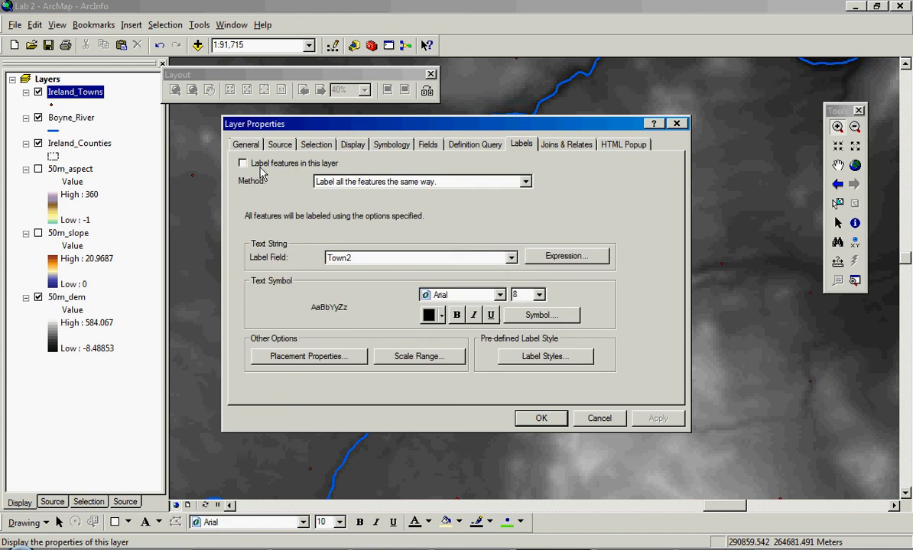
left_click(242, 163)
left_click(510, 258)
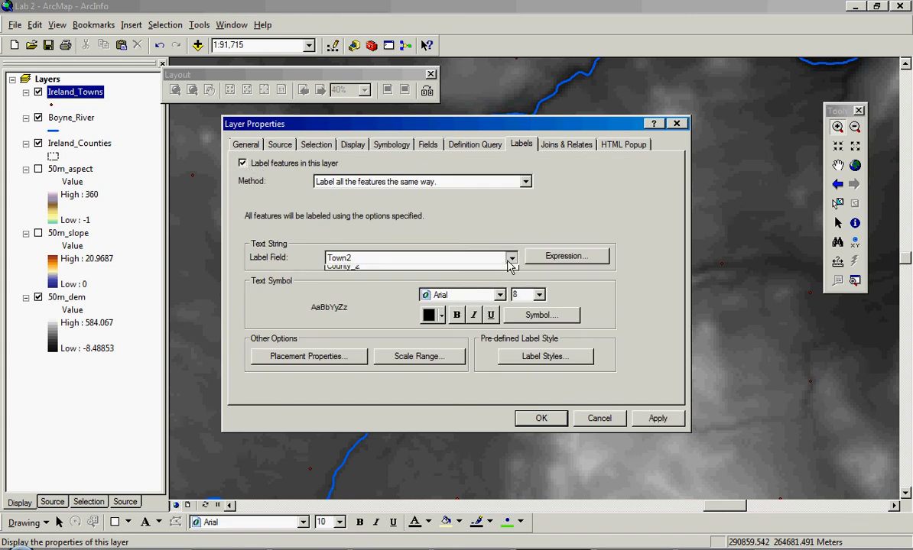
left_click(420, 310)
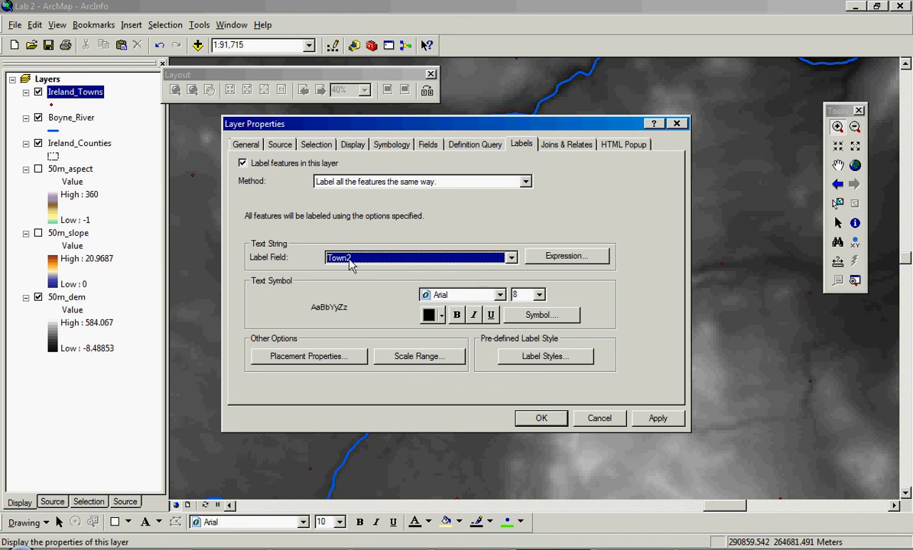
left_click(538, 418)
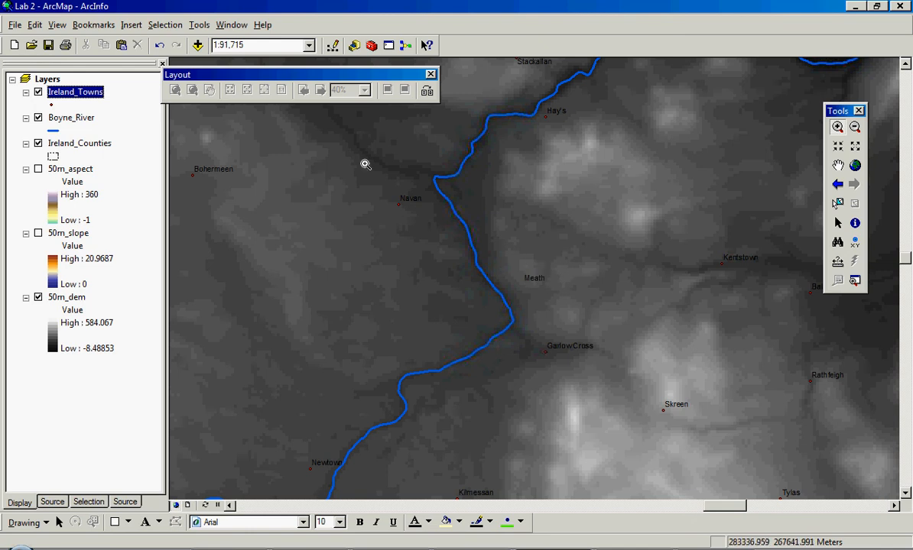
- Enlarge the Ireland_Counties label text and make it bold
left_click(77, 145)
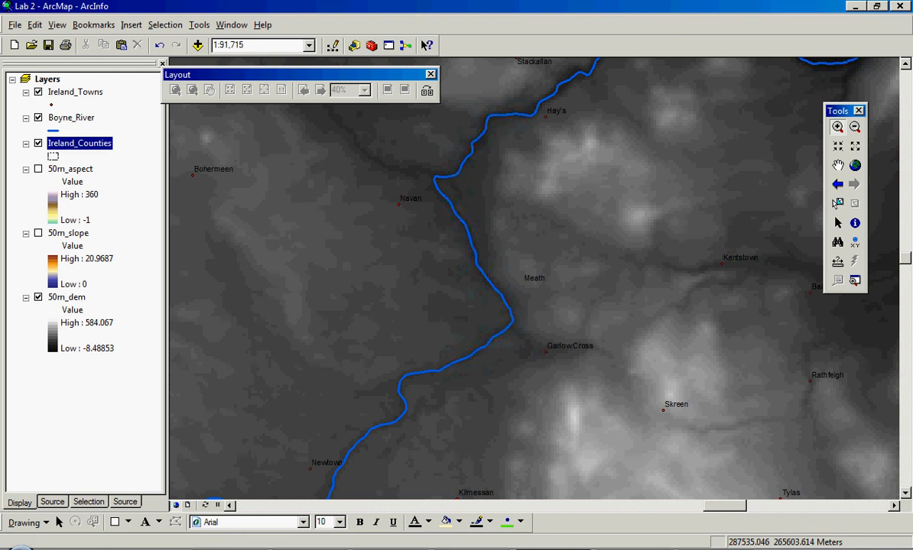
right_click(77, 145)
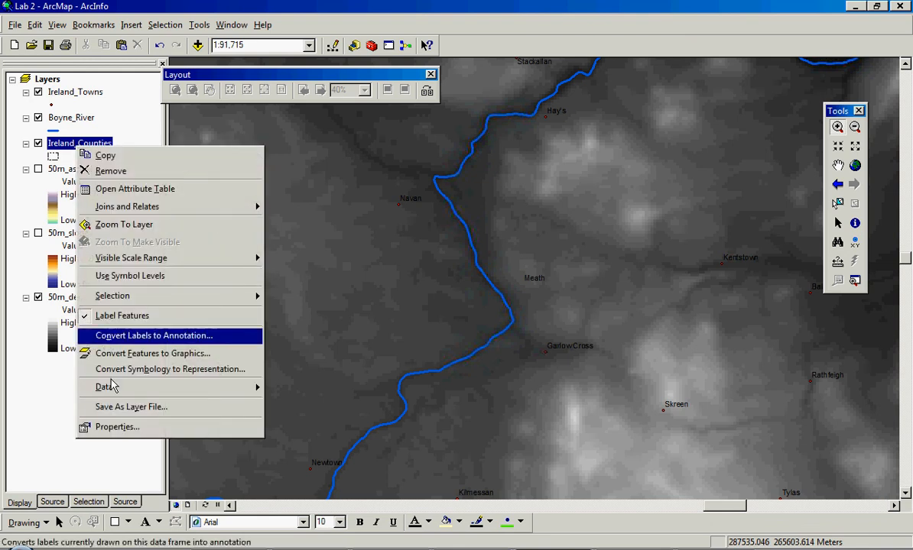
left_click(122, 425)
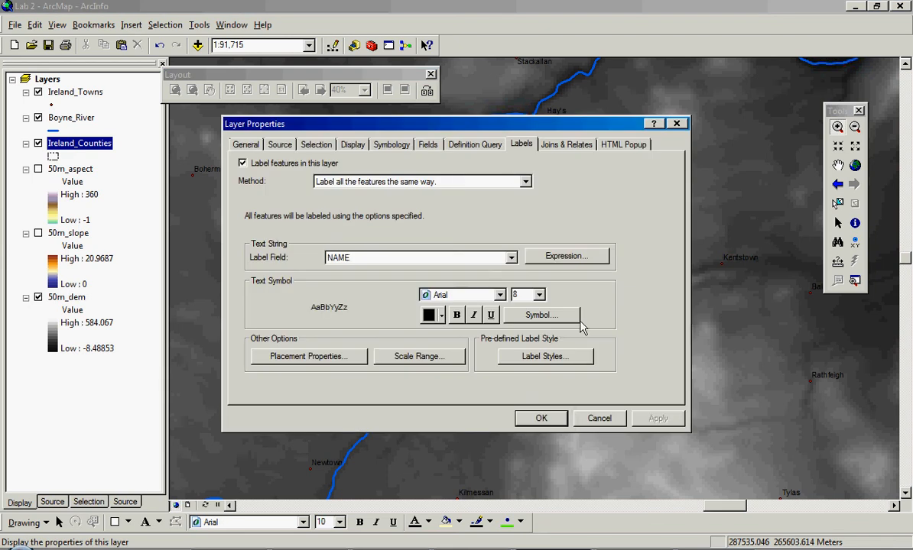
left_click(539, 294)
left_click(522, 325)
left_click(457, 315)
left_click(542, 418)
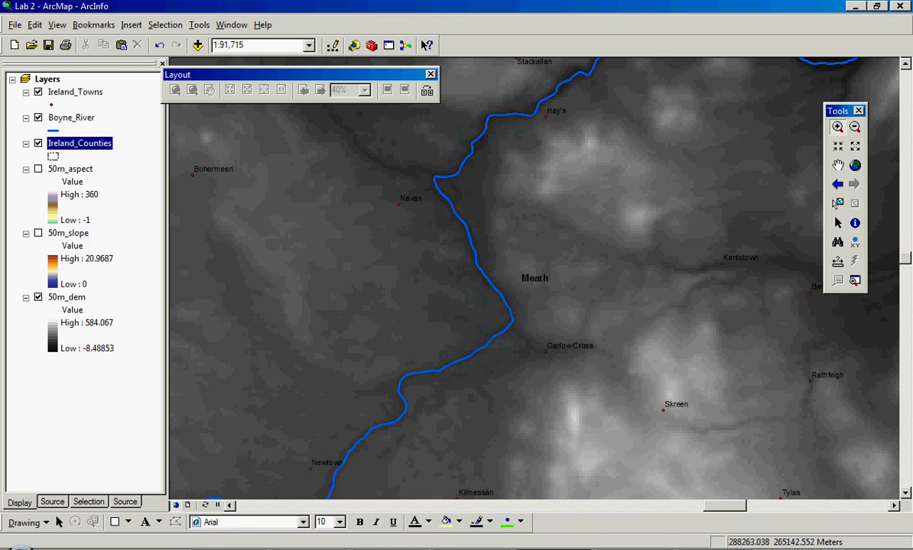
- Zoom in on Navan beside the Boyne River and identify the town point's attributes from the top-most layer
left_click_drag(383, 158, 479, 280)
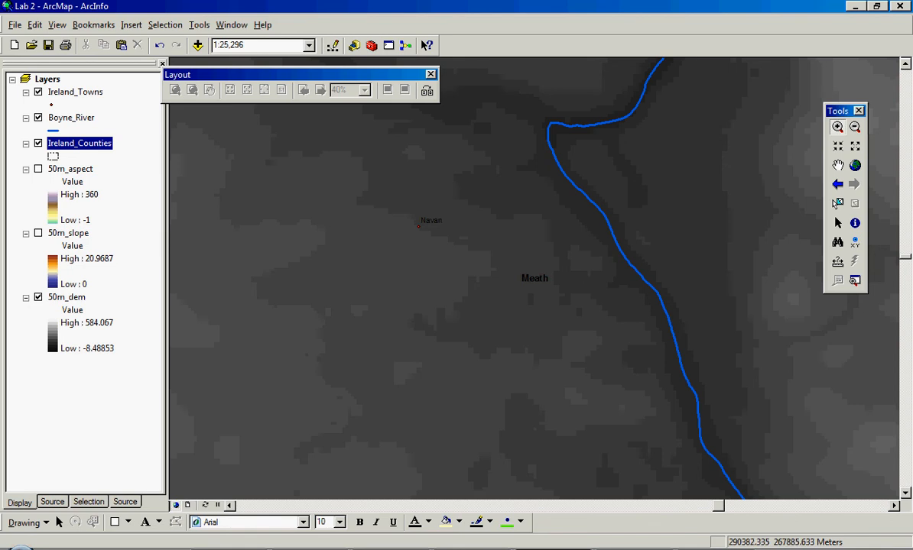
left_click(855, 222)
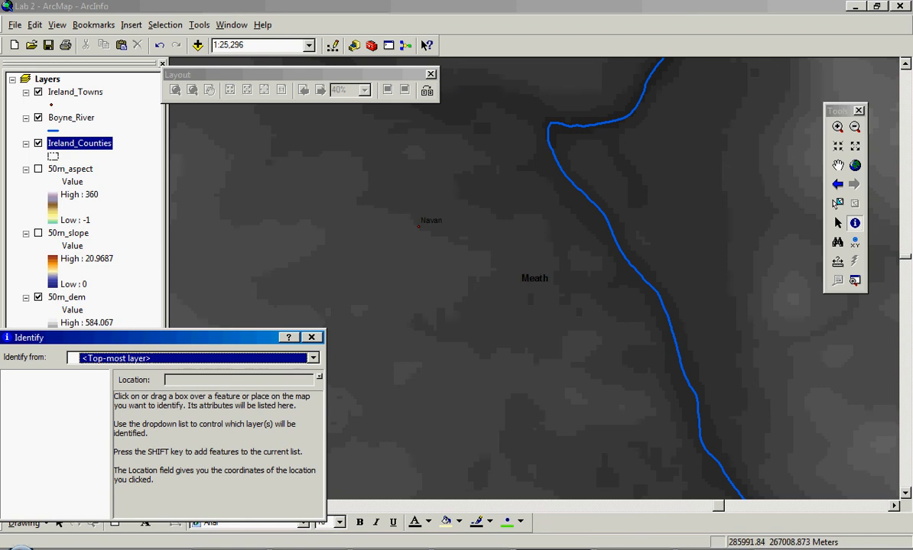
left_click(418, 226)
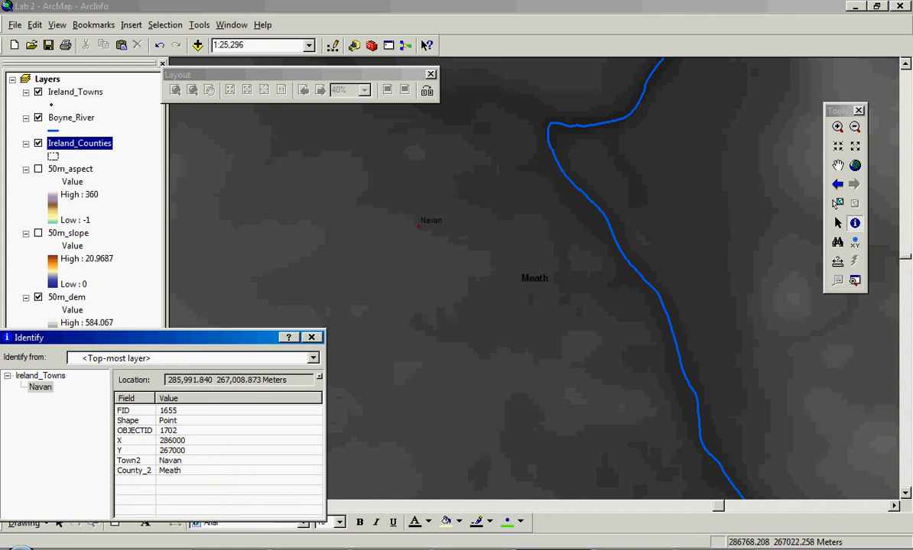
- Identify the elevation pixel value at Navan from the 50m_dem layer and dismiss the results
left_click(313, 358)
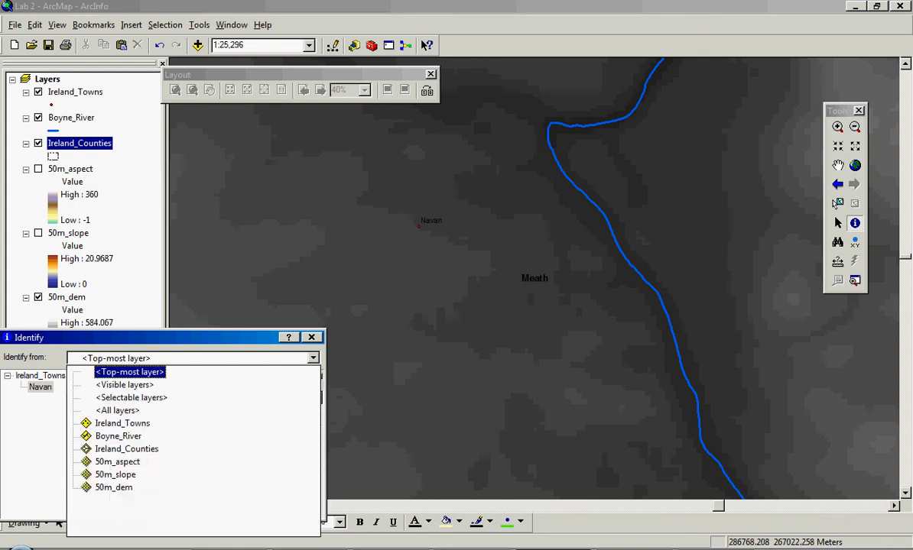
left_click(114, 487)
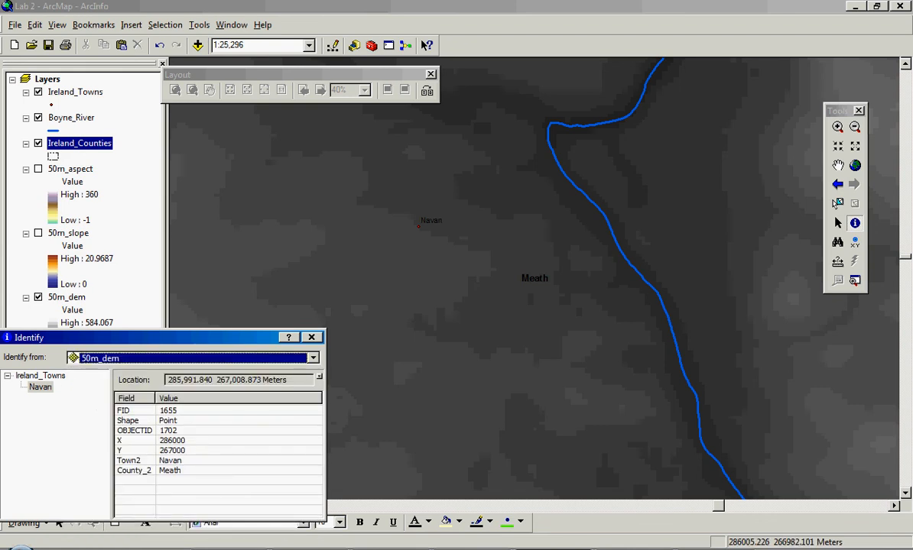
left_click(419, 229)
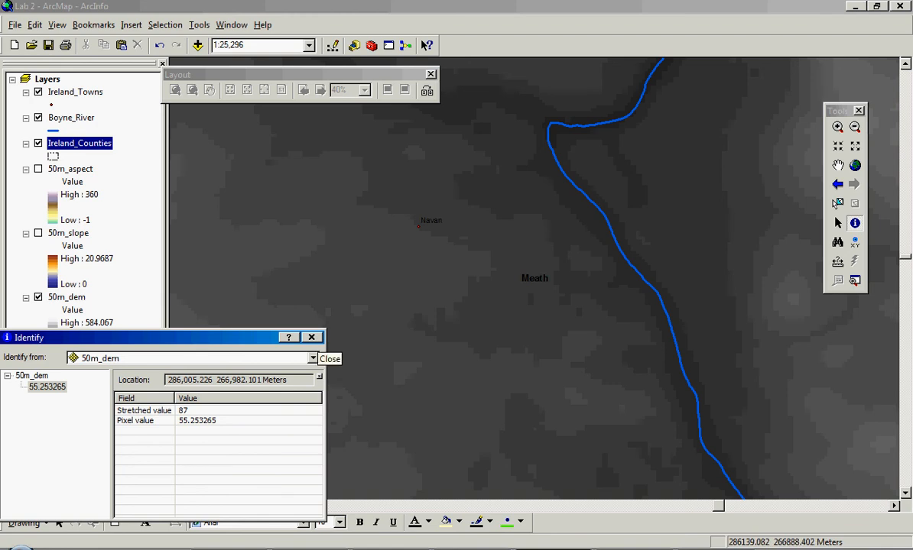
left_click(311, 338)
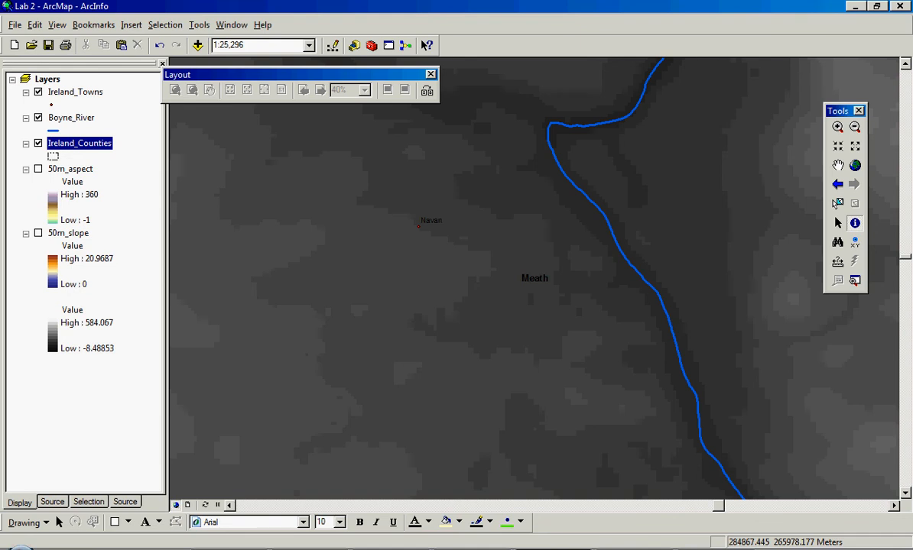
- Display 50m_slope instead of 50m_dem and identify the slope values at Navan and near the Boyne River east of town
left_click(39, 233)
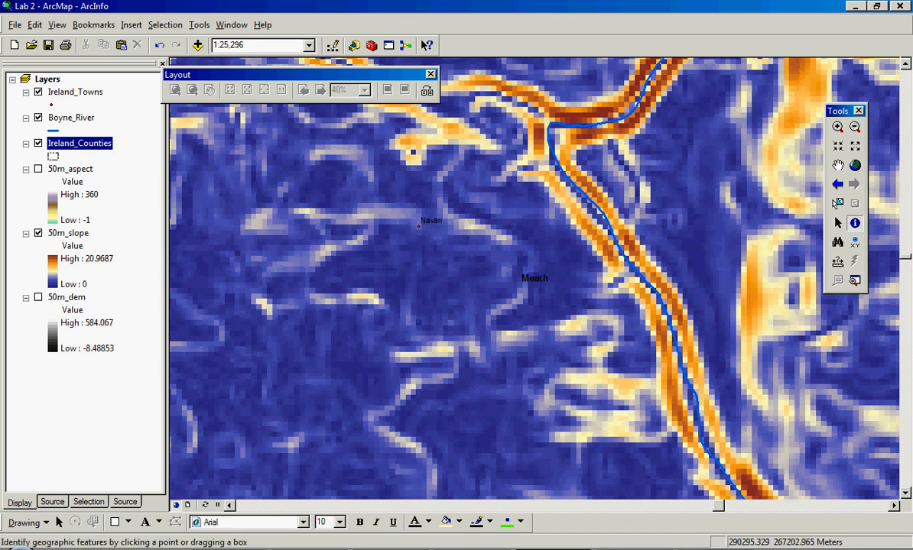
left_click(374, 253)
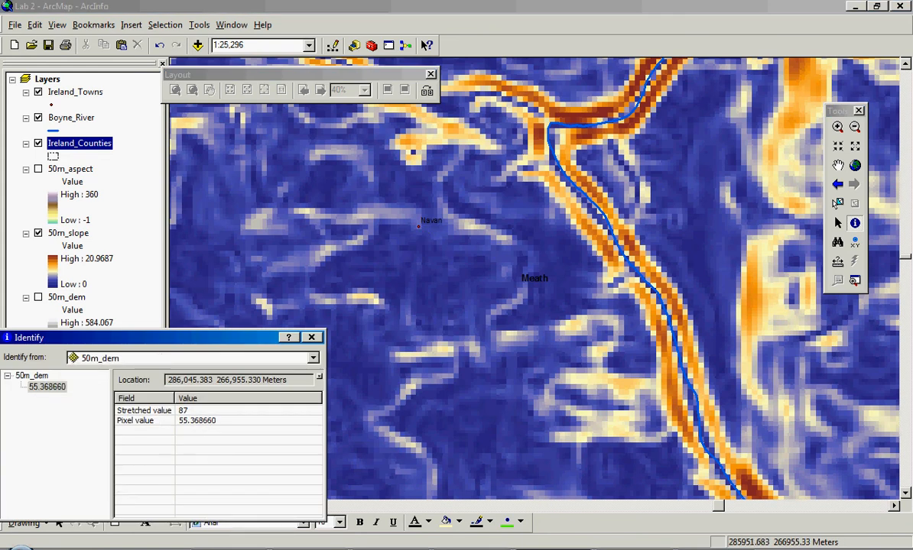
left_click(313, 357)
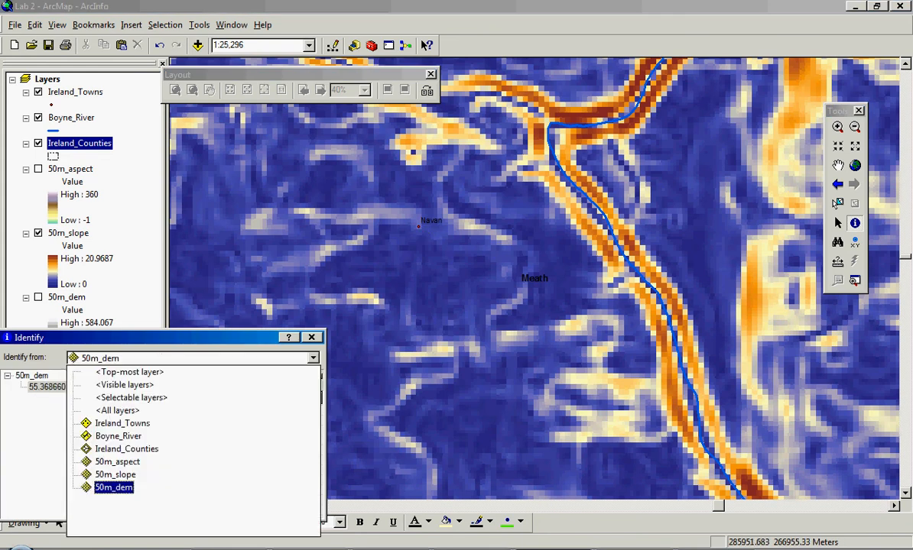
left_click(116, 475)
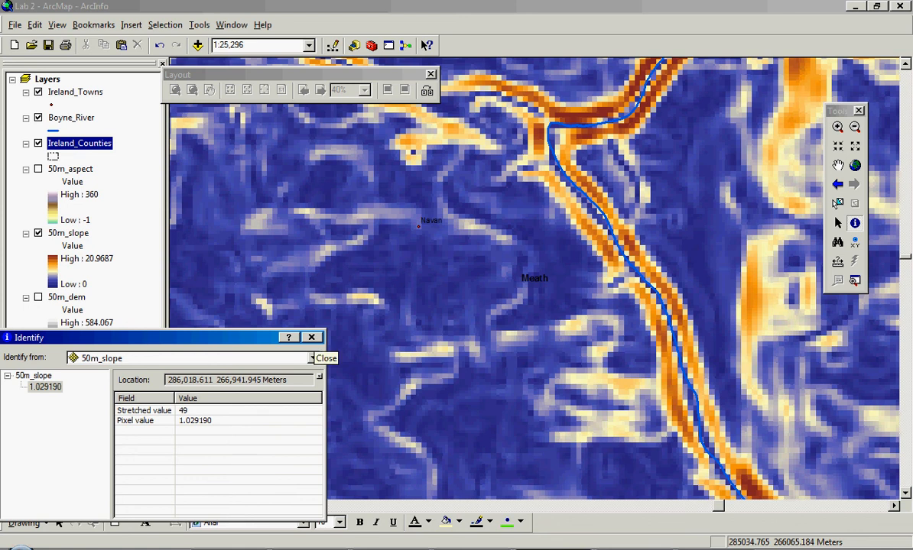
left_click(544, 209)
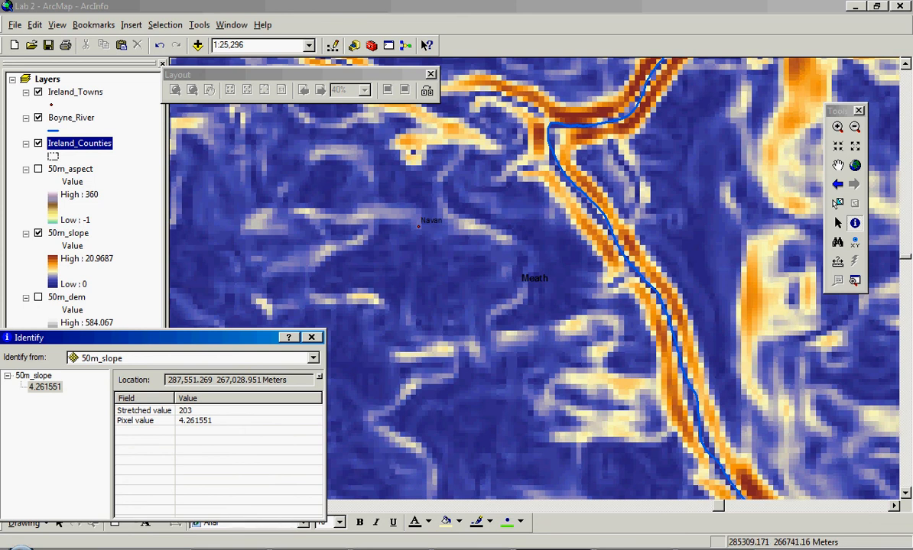
left_click(312, 337)
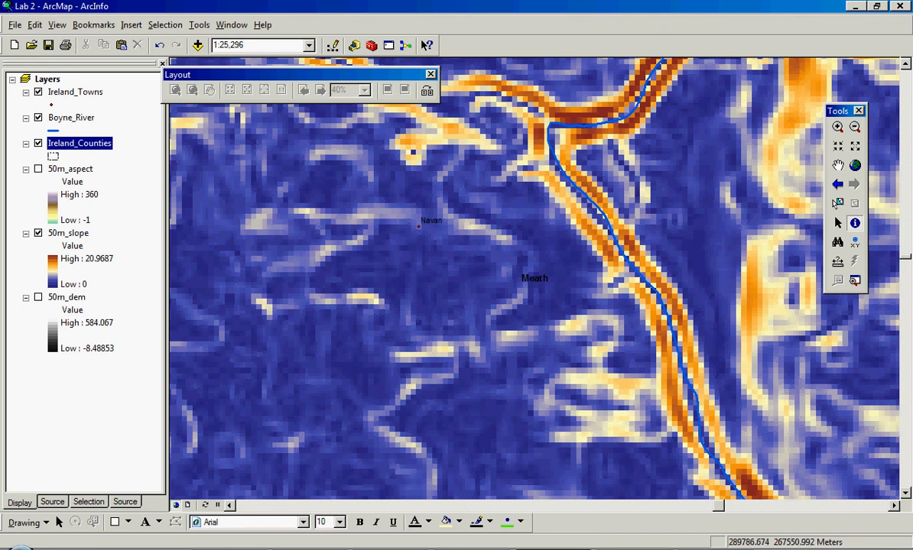
- Turn the 50m_dem layer back on
left_click(39, 297)
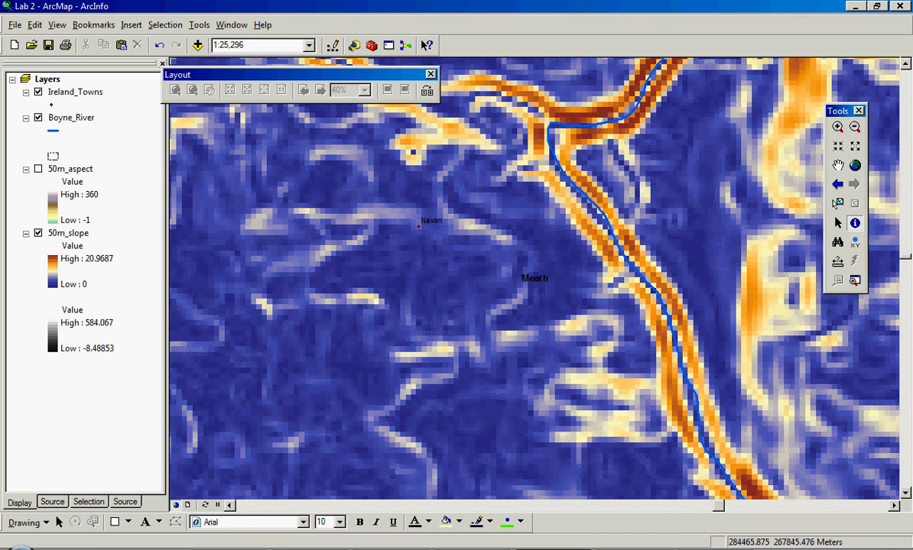